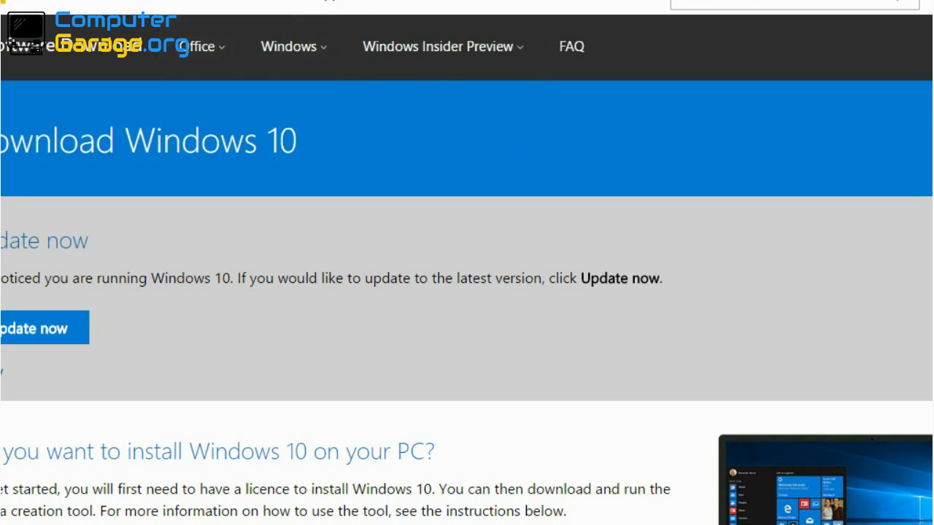
# Choose to create installation media for another PC, using the recommended language, edition and architecture options.
pyautogui.scroll(-2, 505, 340)
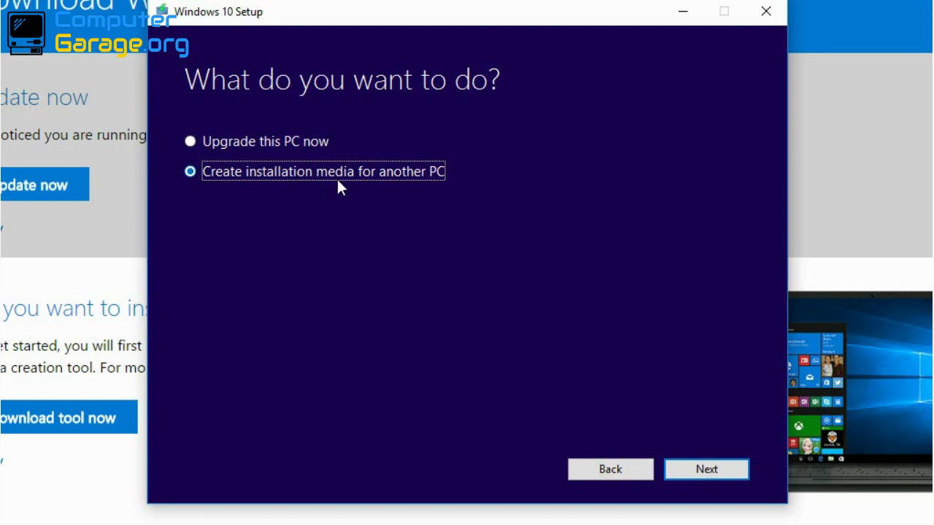
pyautogui.click(727, 471)
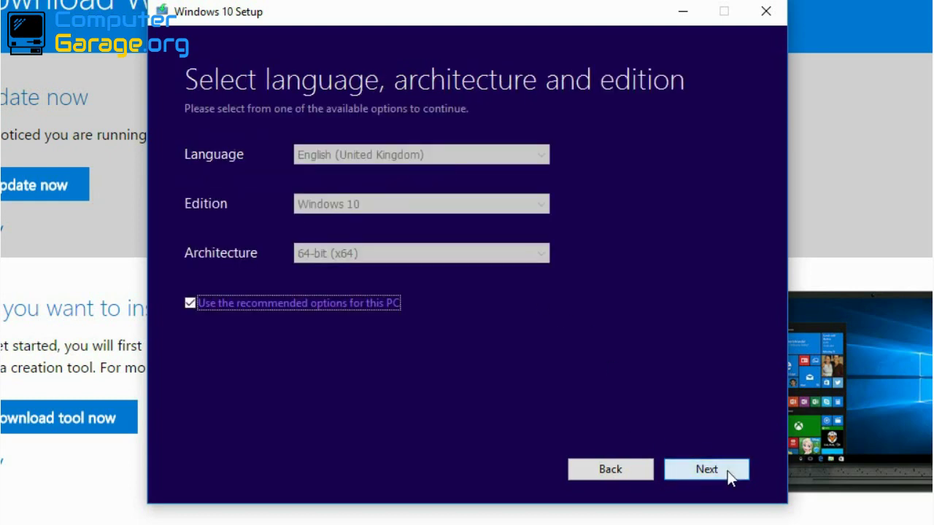
pyautogui.click(248, 304)
pyautogui.click(246, 302)
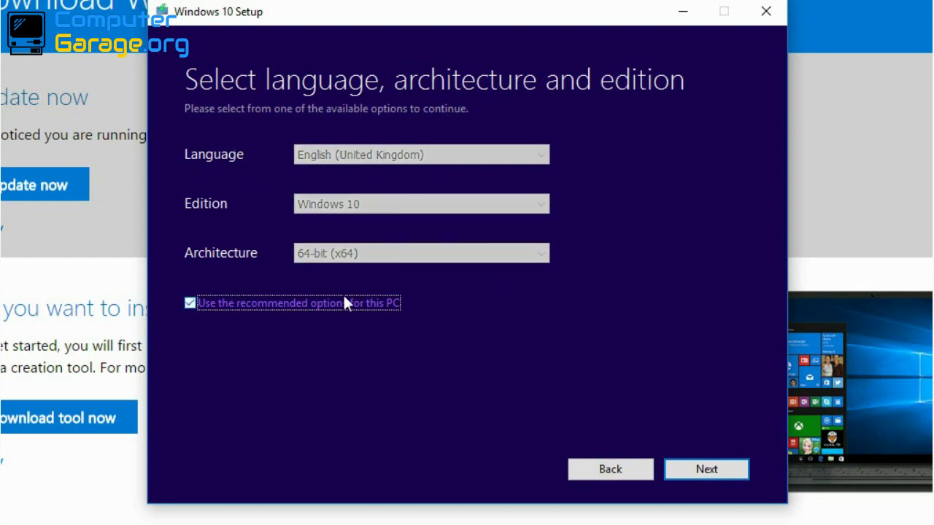
pyautogui.click(699, 467)
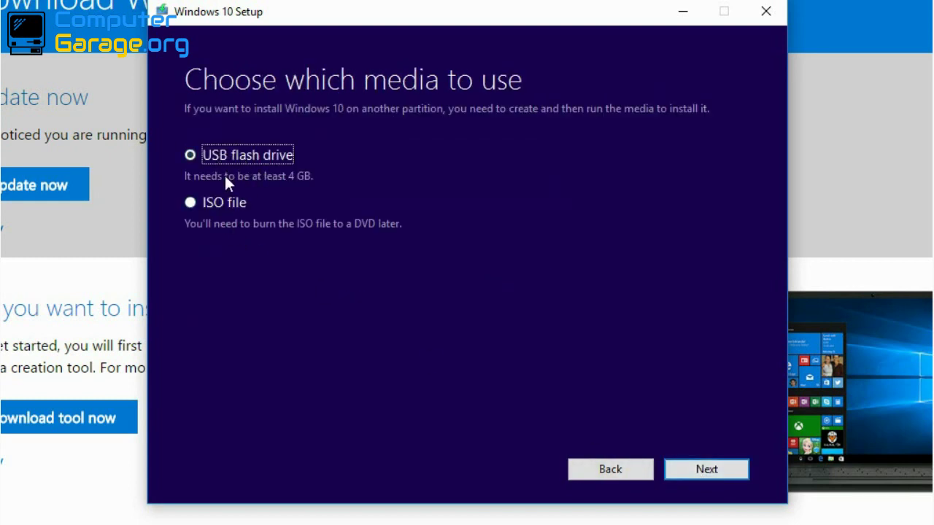
# Choose a USB flash drive as the installation media and minimise the Windows 10 Setup window.
pyautogui.click(704, 471)
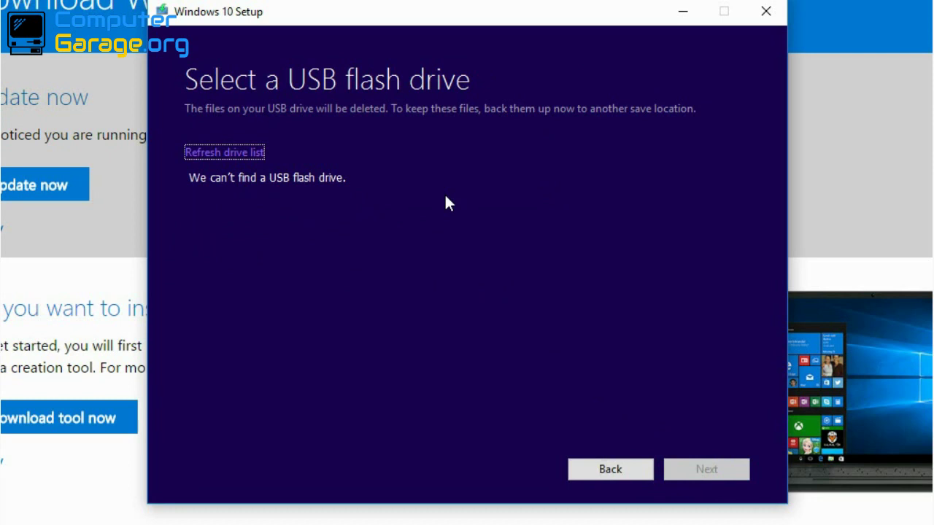
pyautogui.click(686, 11)
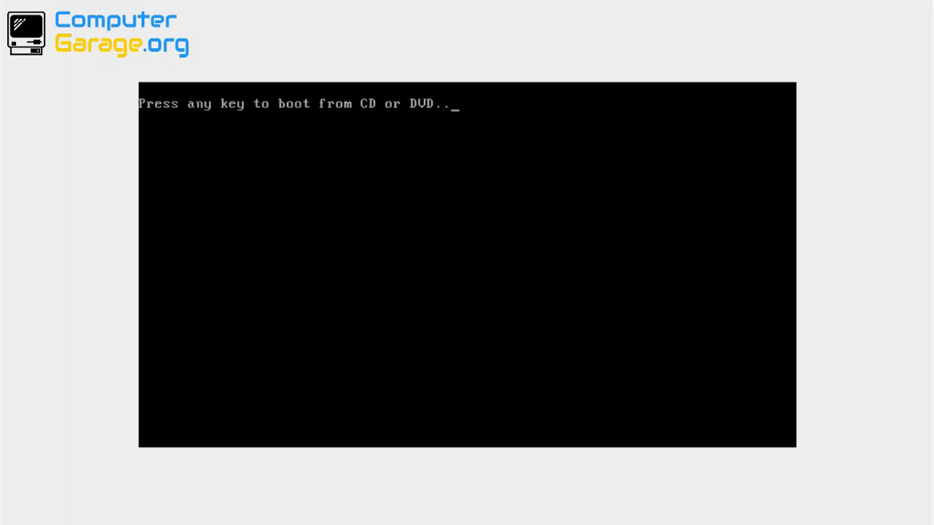
# Boot the PC from the installation disc and accept the setup language, time format and keyboard preferences.
pyautogui.press('Return')
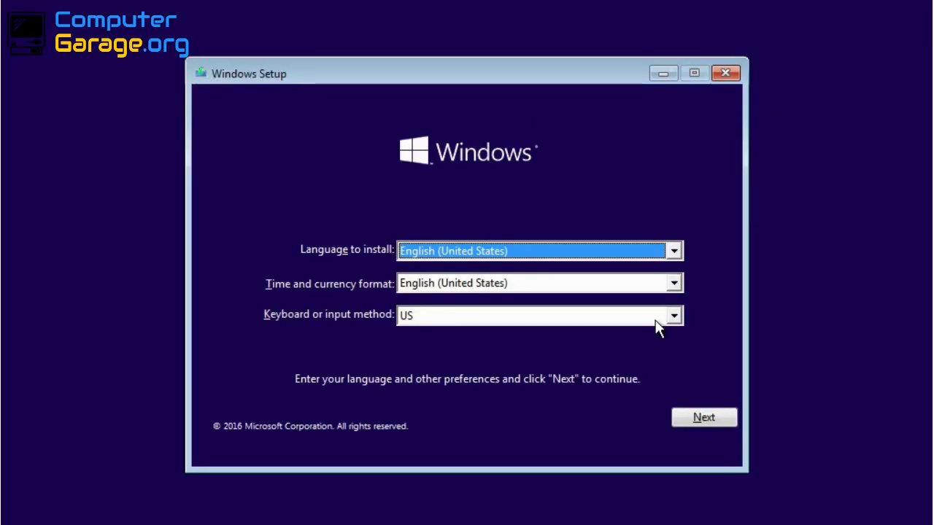
pyautogui.click(673, 284)
pyautogui.click(673, 285)
pyautogui.press('Up')
pyautogui.click(696, 420)
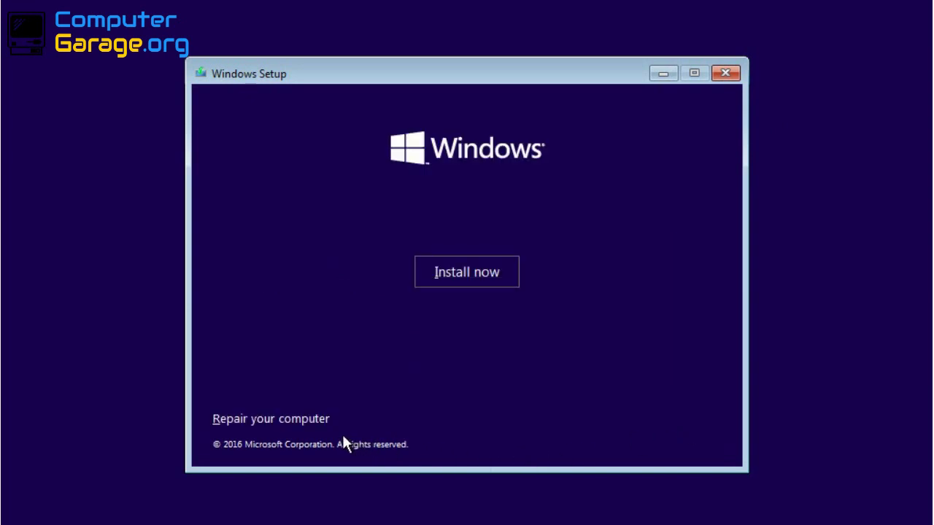
# Open Command Prompt from the advanced troubleshooting options of the computer repair environment.
pyautogui.click(303, 421)
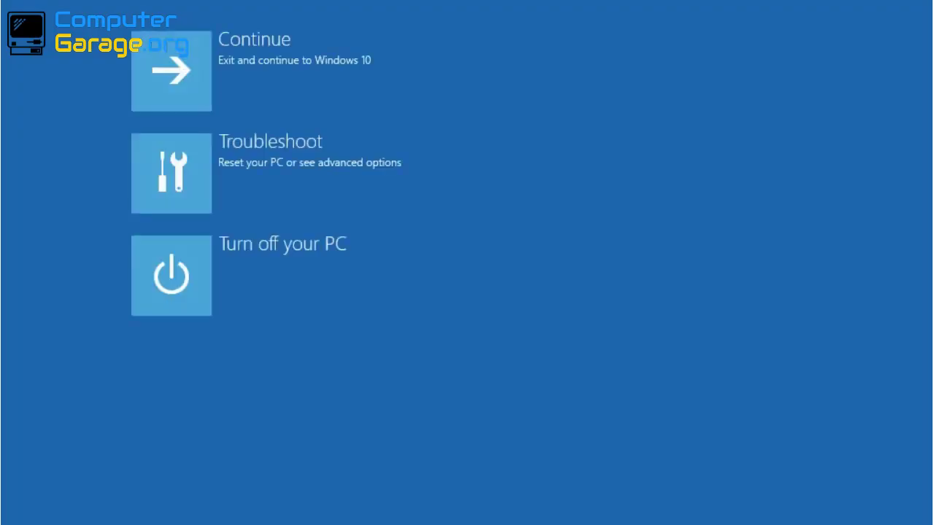
pyautogui.click(322, 163)
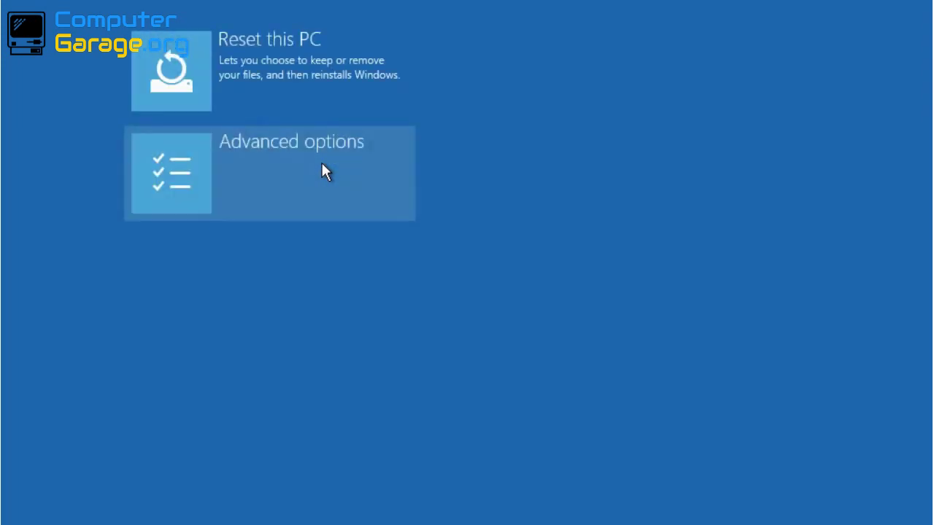
pyautogui.click(322, 163)
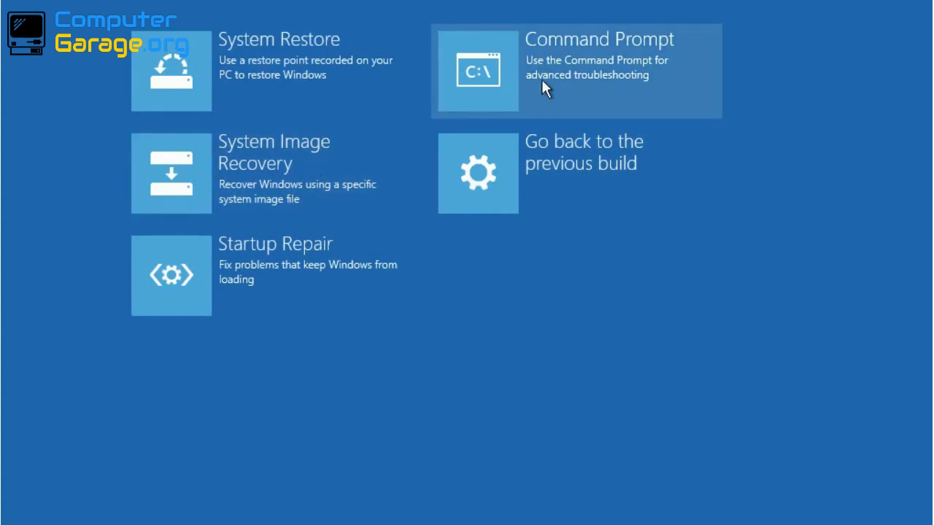
pyautogui.click(541, 79)
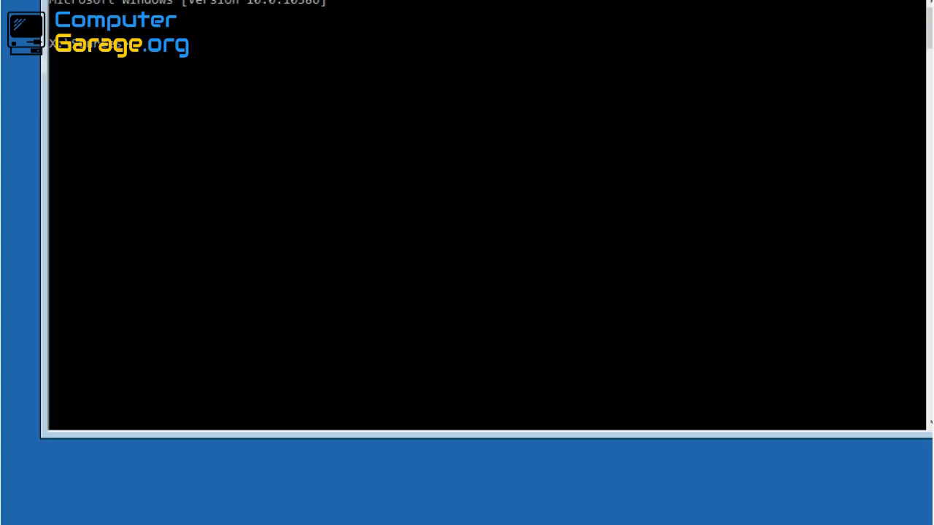
# Check drive C for file system errors and bad sectors with the command chkdsk c: /f /r.
pyautogui.write('regedi')
pyautogui.write('t')
pyautogui.write(' /f')
pyautogui.write(' /r')
pyautogui.press('Return')
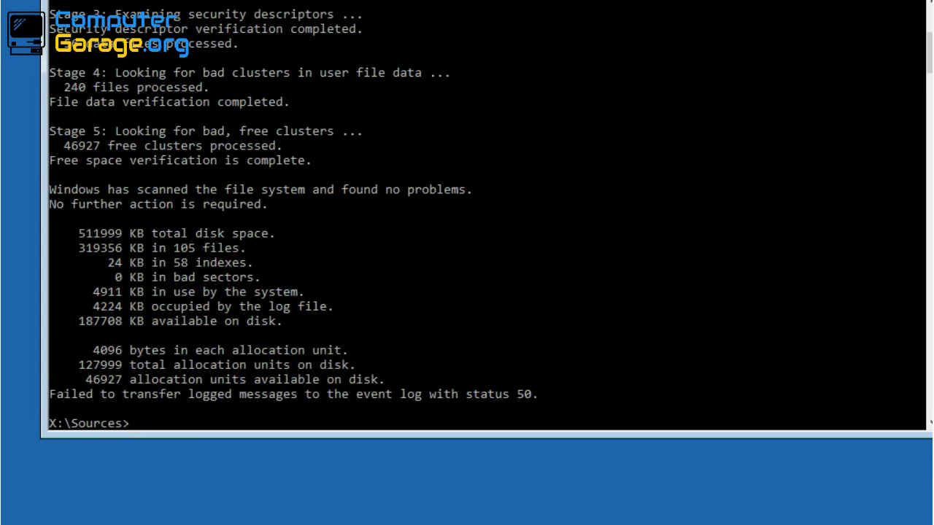
pyautogui.scroll(-2, 487, 215)
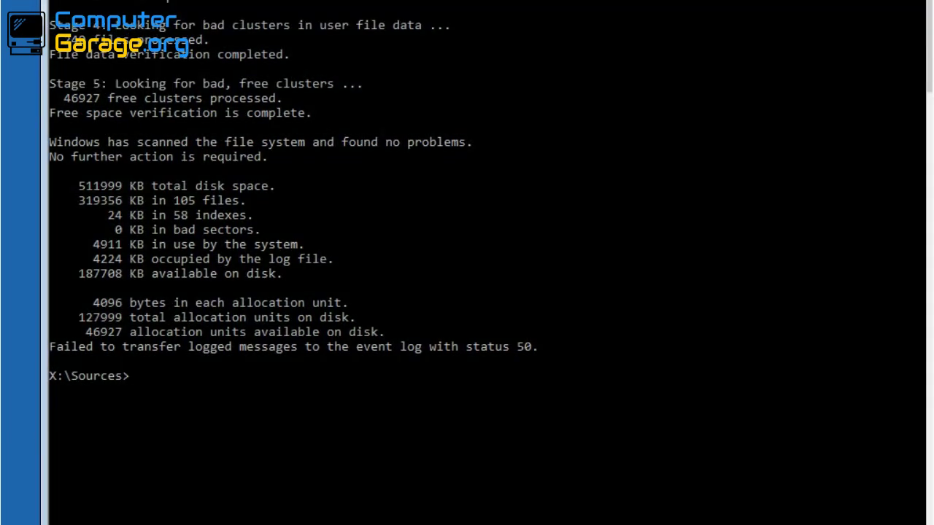
pyautogui.write('chkdsk c: /f /r')
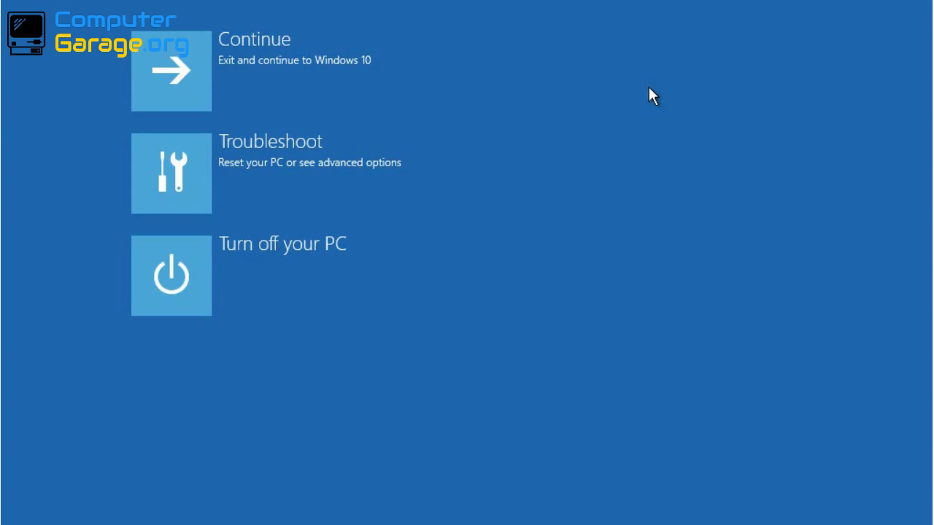
# Run Startup Repair from the advanced troubleshooting options.
pyautogui.click(262, 165)
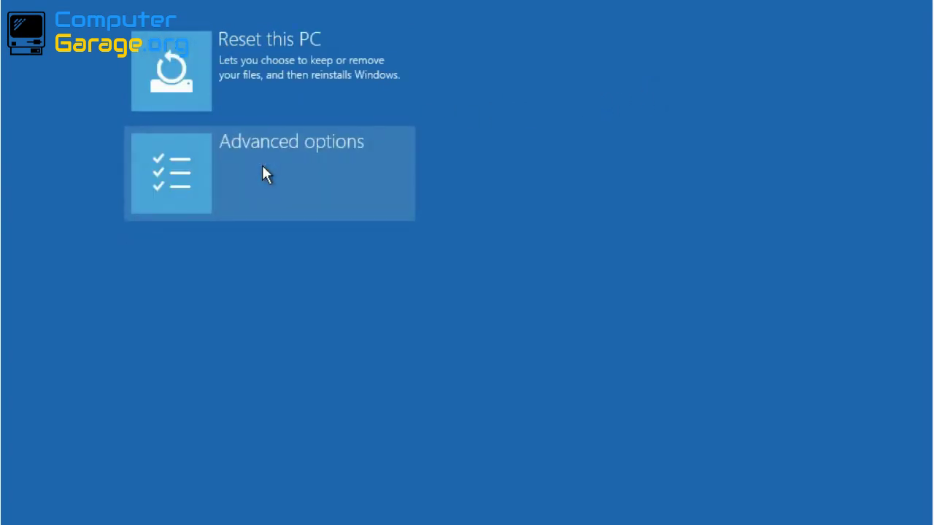
pyautogui.click(315, 163)
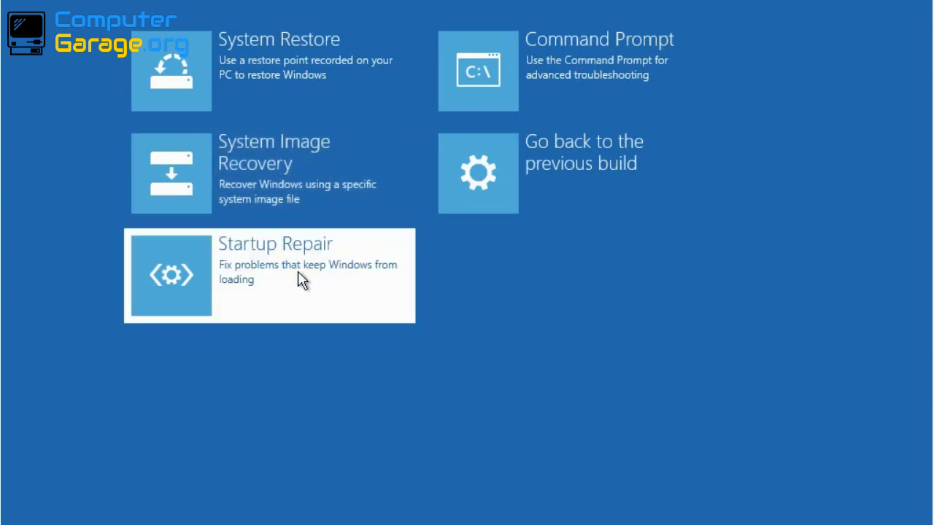
pyautogui.click(298, 274)
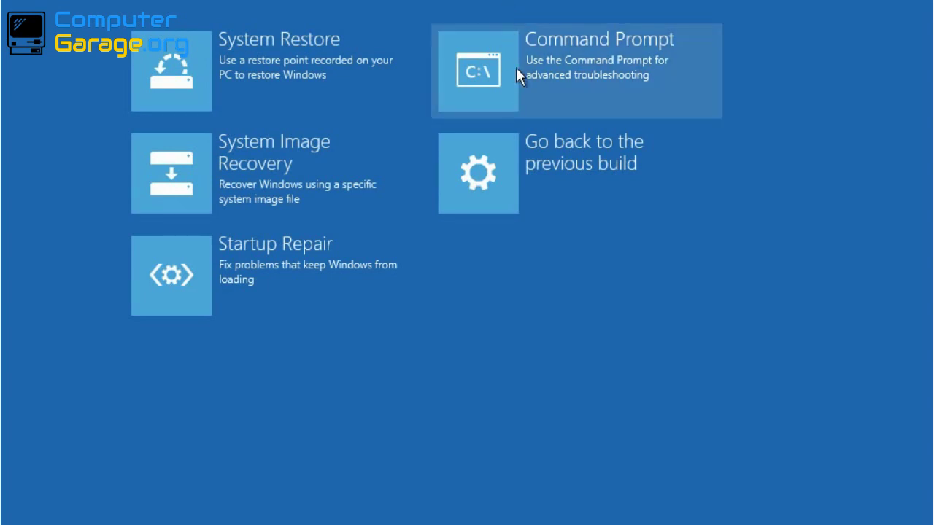
# Run the system file check sfc /scannow in Command Prompt from the recovery options.
pyautogui.click(516, 67)
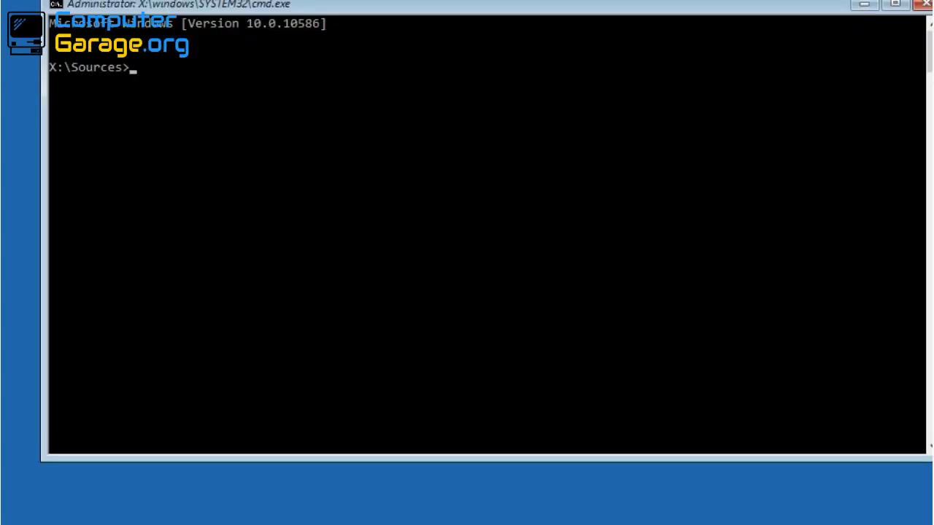
pyautogui.write('sfc /scannow')
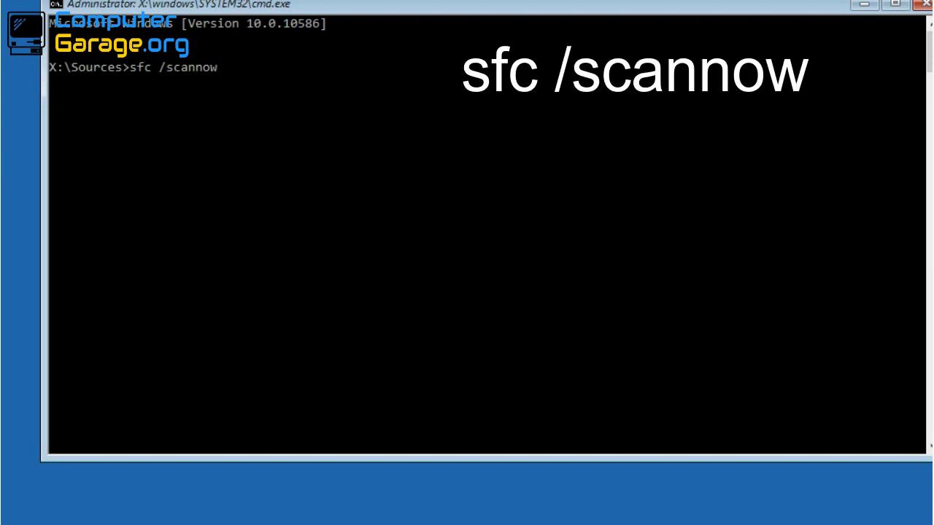
pyautogui.press('Return')
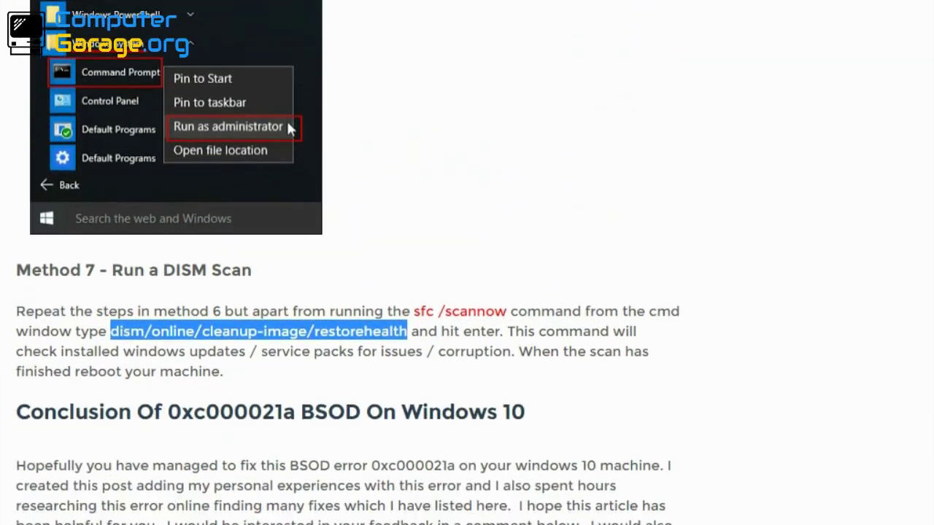
# Highlight the command dism/online/cleanup-image/restorehealth under Method 7 in the web article.
pyautogui.click(666, 406)
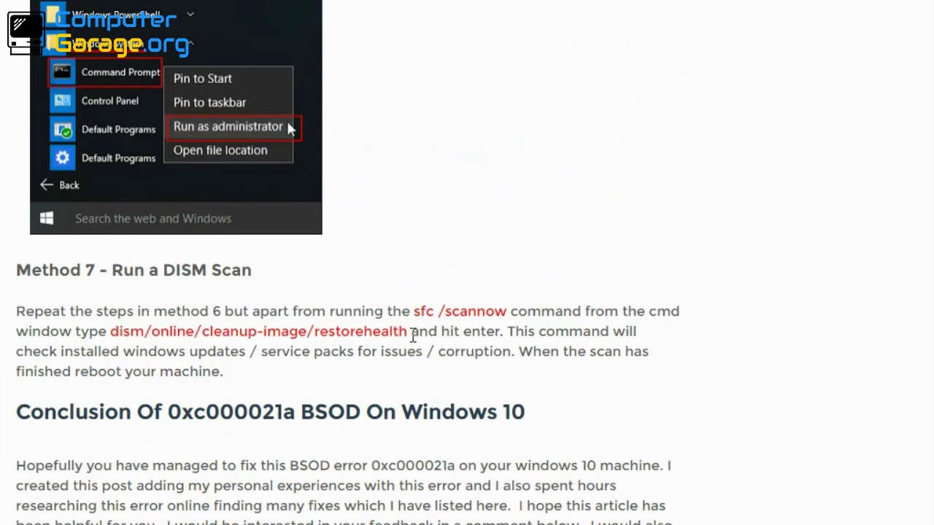
pyautogui.moveTo(408, 335); pyautogui.dragTo(111, 333)
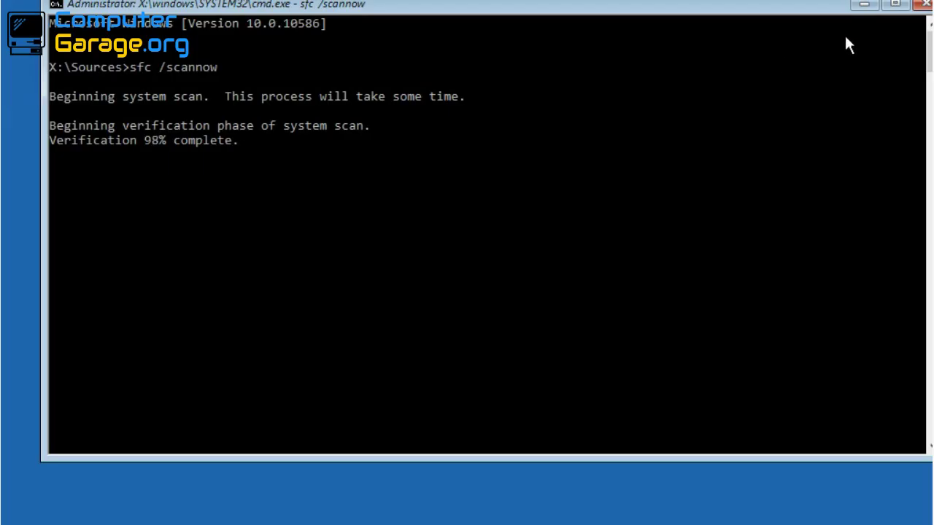
# Return to the system file check in Command Prompt and close its window once the scan ends.
pyautogui.click(676, 173)
pyautogui.rightClick(676, 173)
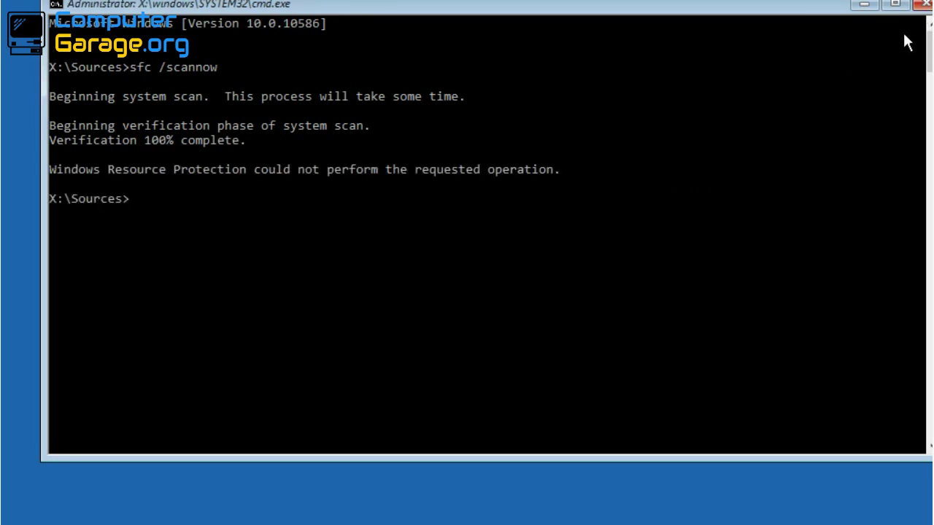
pyautogui.click(927, 4)
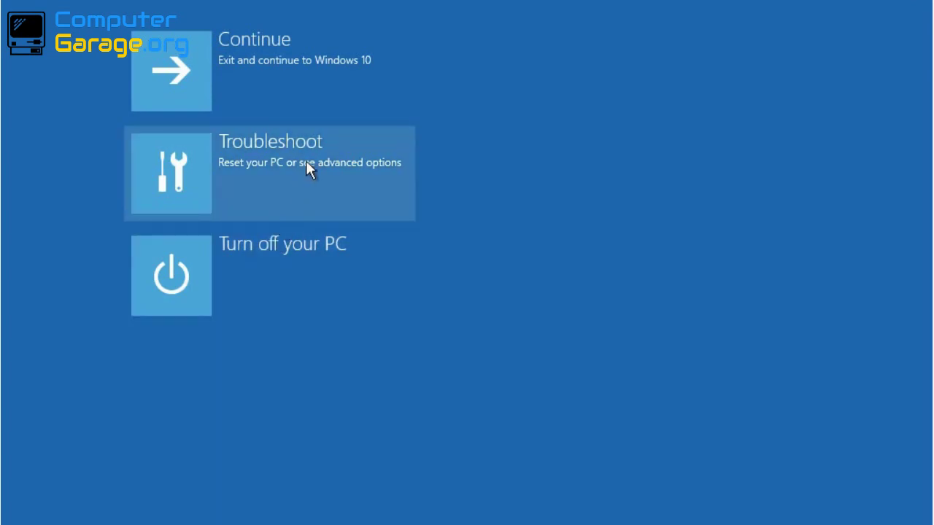
# Try to restore the Windows 10 installation with System Image Recovery from the advanced troubleshooting options.
pyautogui.click(307, 166)
pyautogui.click(306, 162)
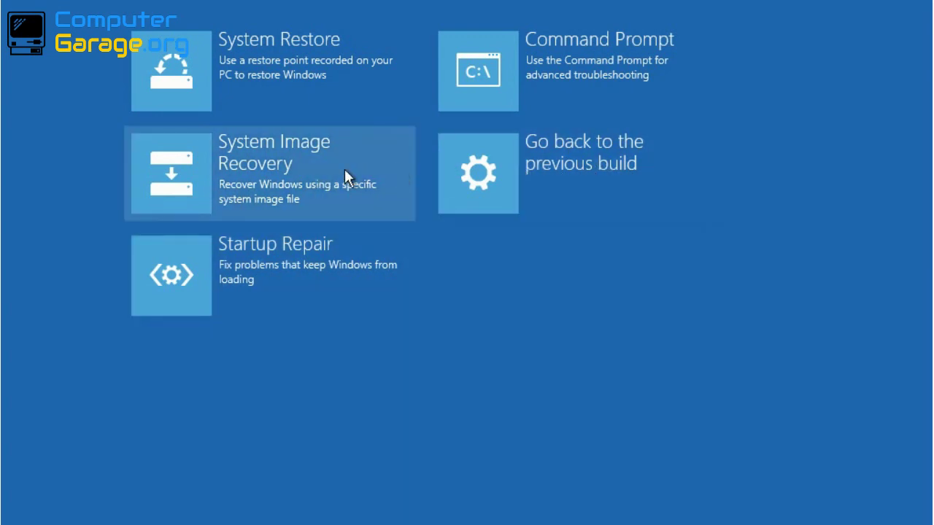
pyautogui.click(345, 170)
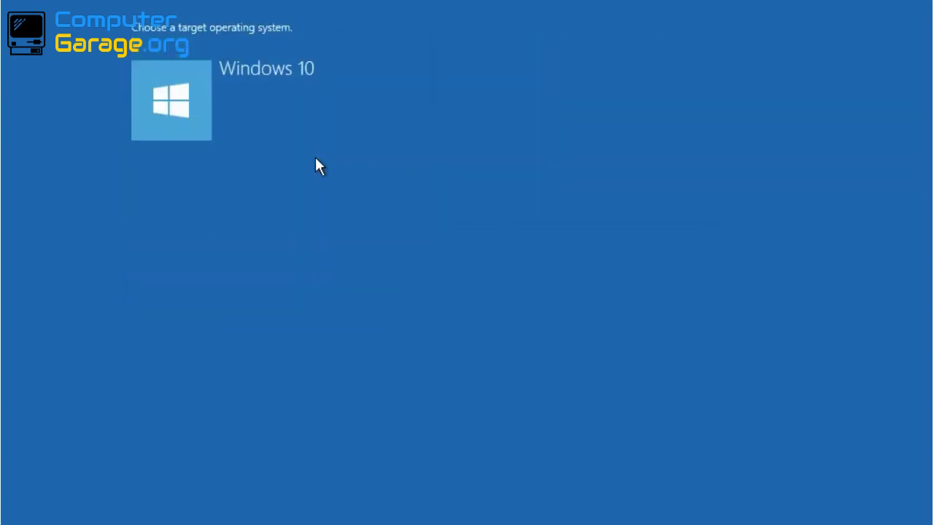
pyautogui.click(267, 102)
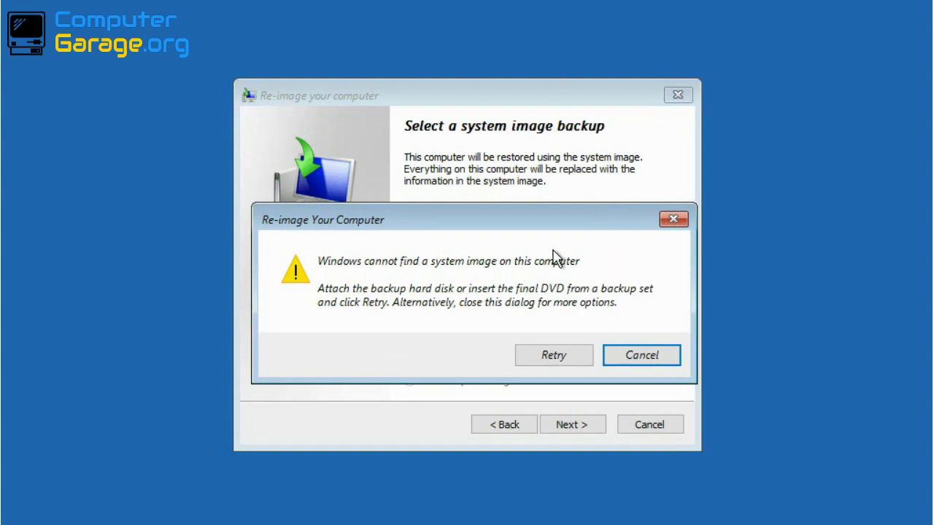
# Move the missing system image warning aside, dismiss it and cancel the re-imaging wizard.
pyautogui.moveTo(500, 225); pyautogui.dragTo(471, 241)
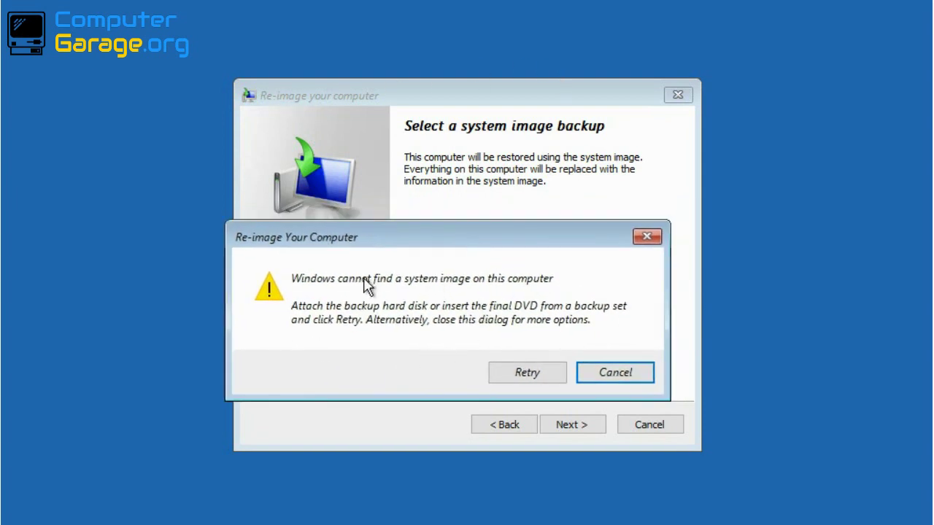
pyautogui.moveTo(541, 248); pyautogui.dragTo(590, 170)
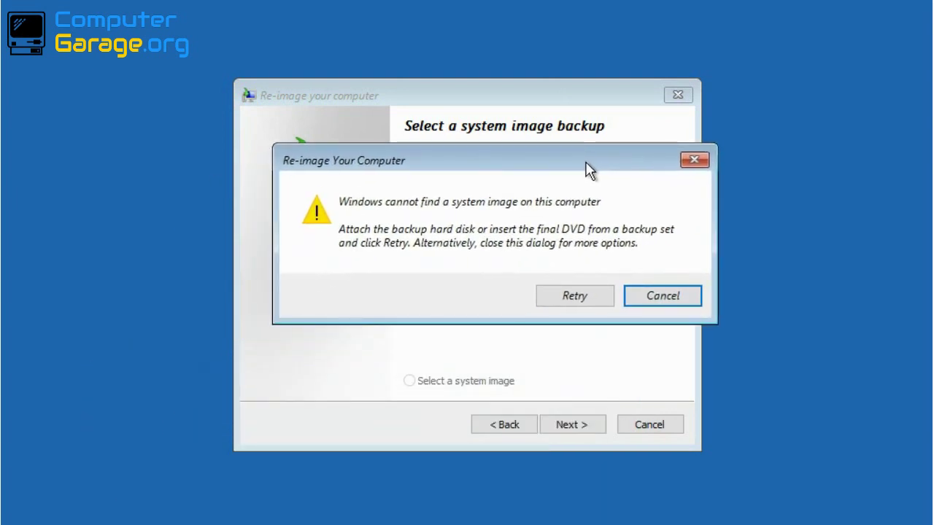
pyautogui.click(662, 296)
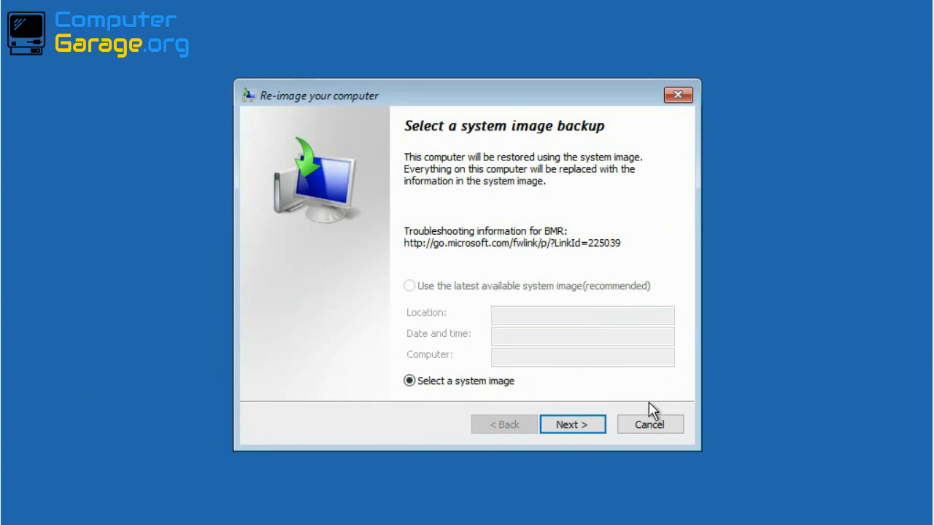
pyautogui.click(669, 429)
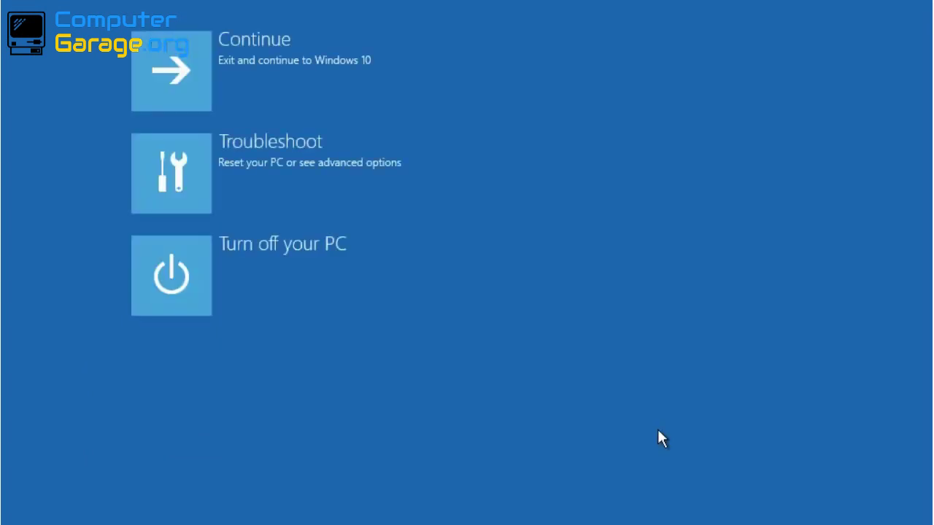